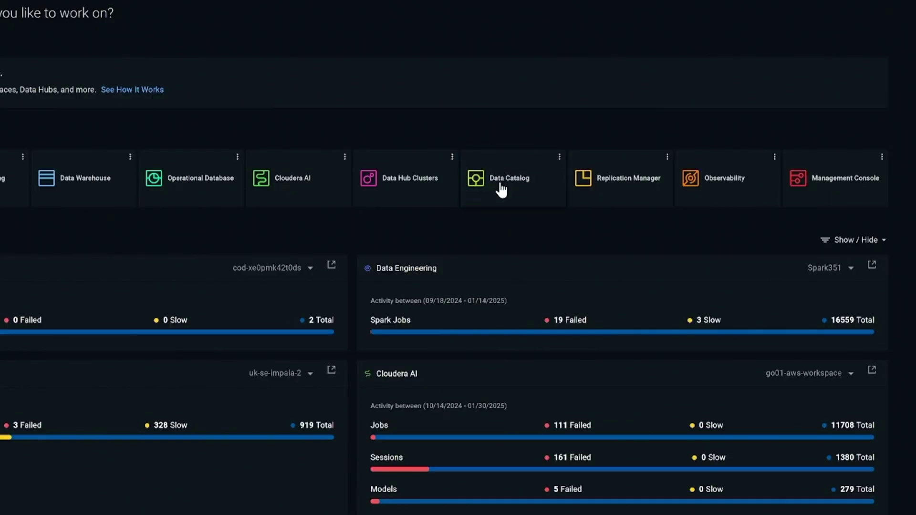
In Data Catalog, start a share named Flights Data on sko26-aw-dl-default with keywords Air Transit and Aviation, tag Aviation and 30 days of support.
{"action": "left_click", "coordinate": [501, 190]}
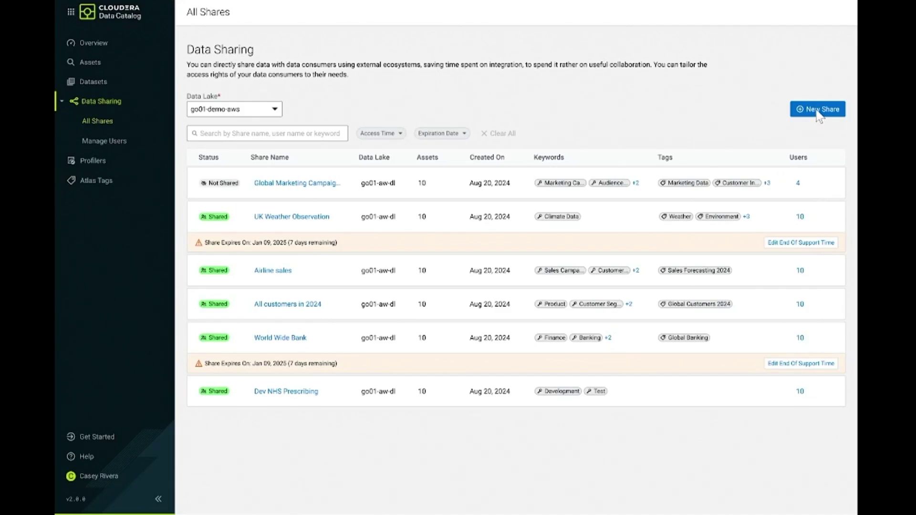
{"action": "left_click", "coordinate": [817, 110]}
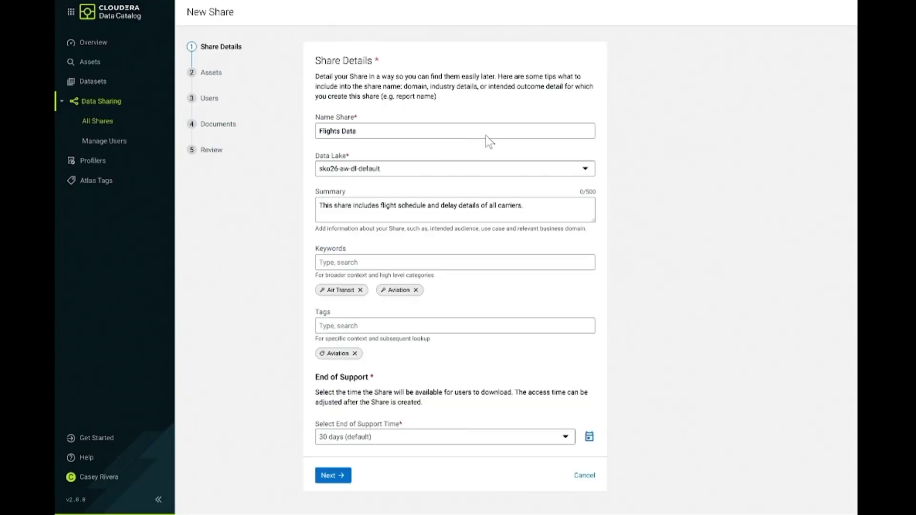
{"action": "left_click", "coordinate": [328, 476]}
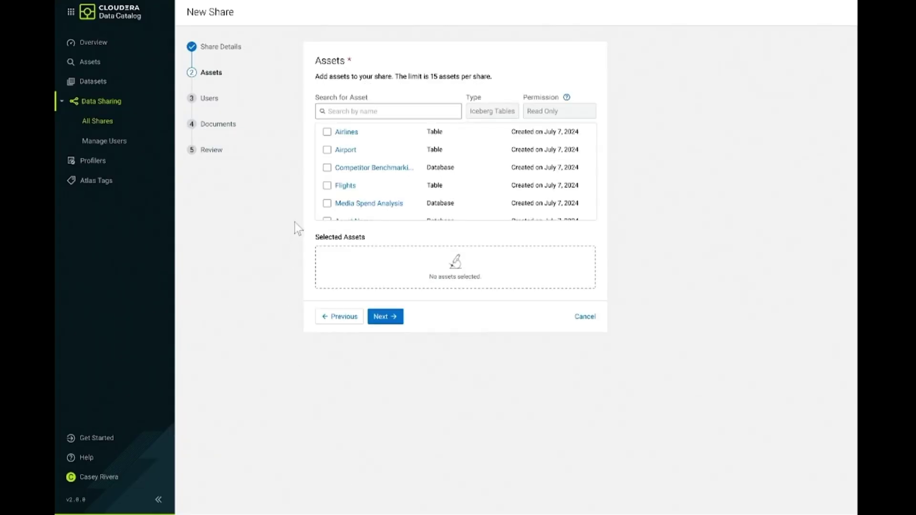
Add the Flights table to the share and register a new Department of Transportation user with credentials valid for 30 days.
{"action": "left_click", "coordinate": [326, 185]}
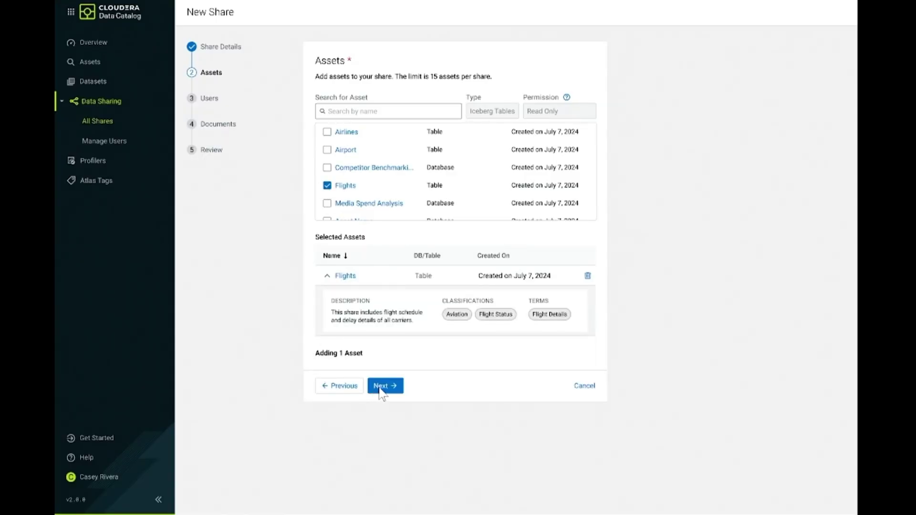
{"action": "left_click", "coordinate": [381, 388]}
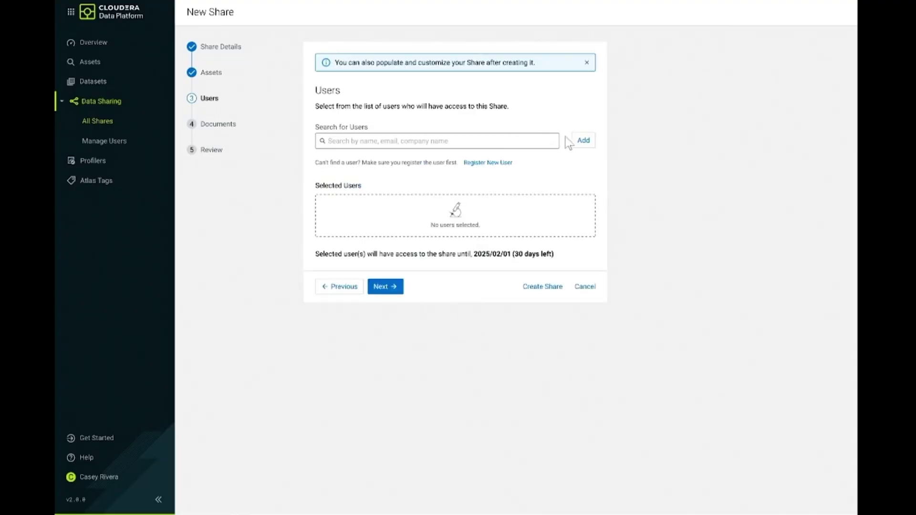
{"action": "left_click", "coordinate": [584, 141]}
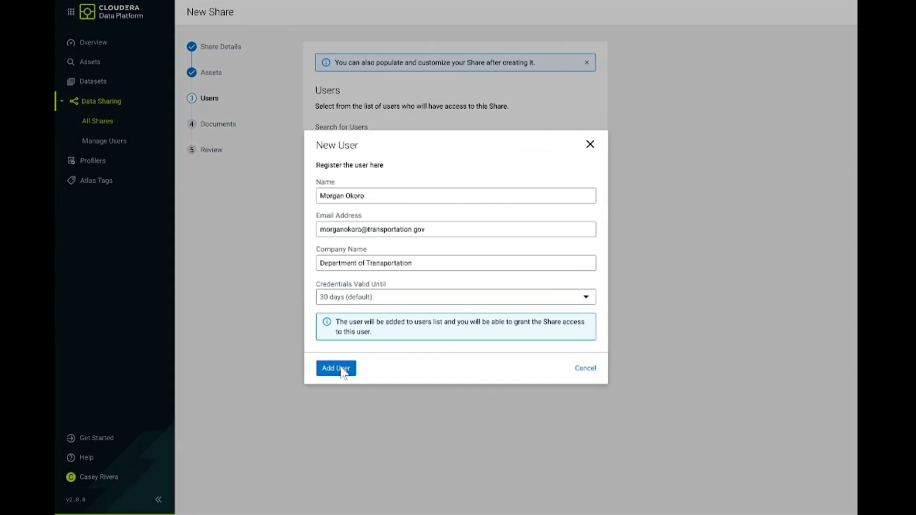
{"action": "left_click", "coordinate": [346, 371]}
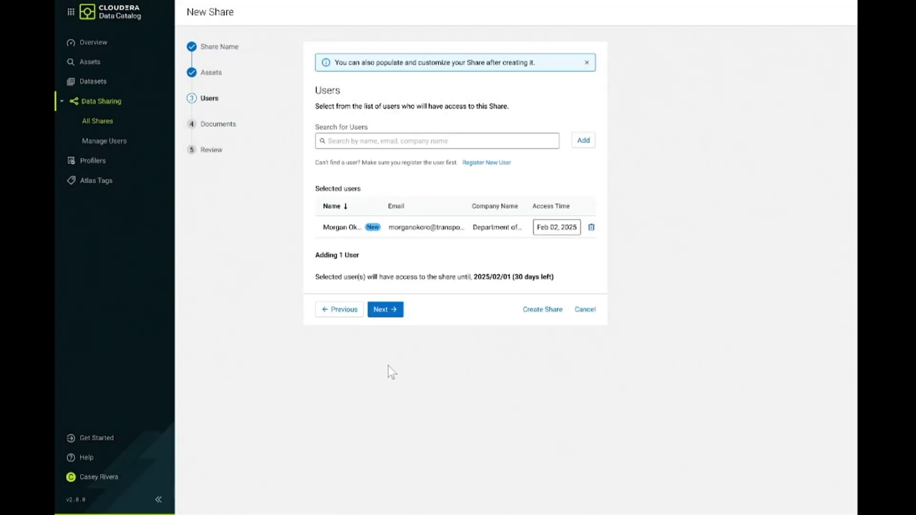
{"action": "left_click", "coordinate": [388, 311]}
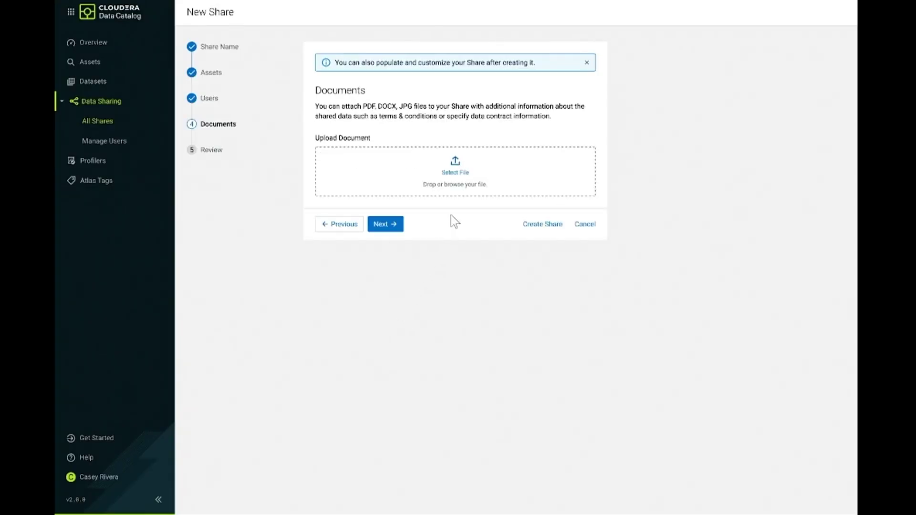
Attach flights_summary.docx to the share and create it.
{"action": "left_click", "coordinate": [458, 169]}
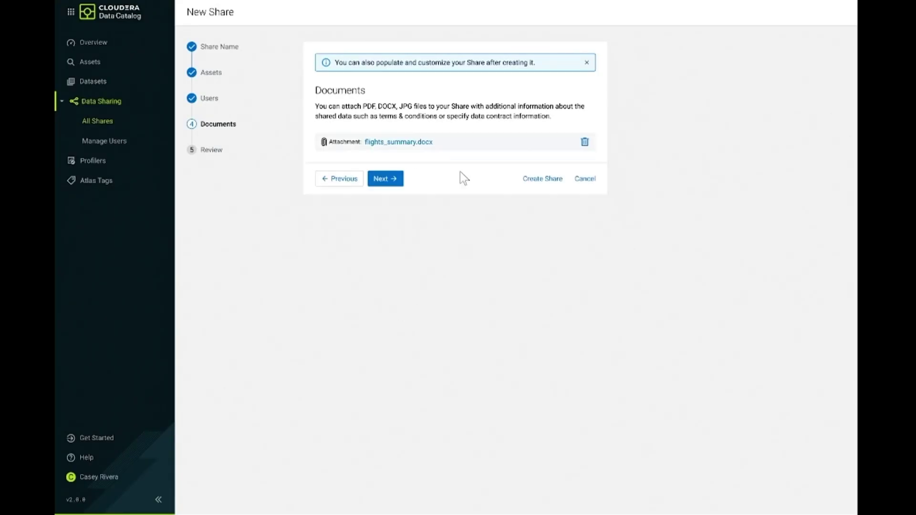
{"action": "left_click", "coordinate": [387, 180]}
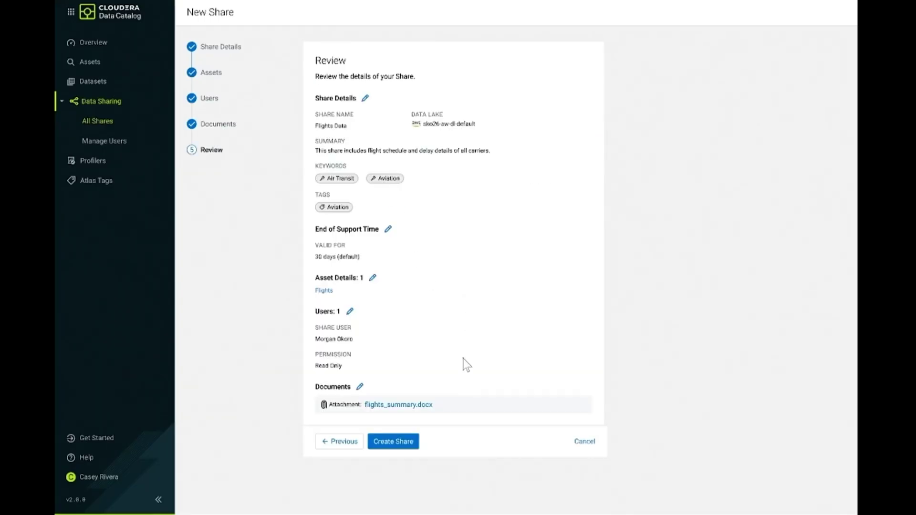
{"action": "left_click", "coordinate": [394, 443]}
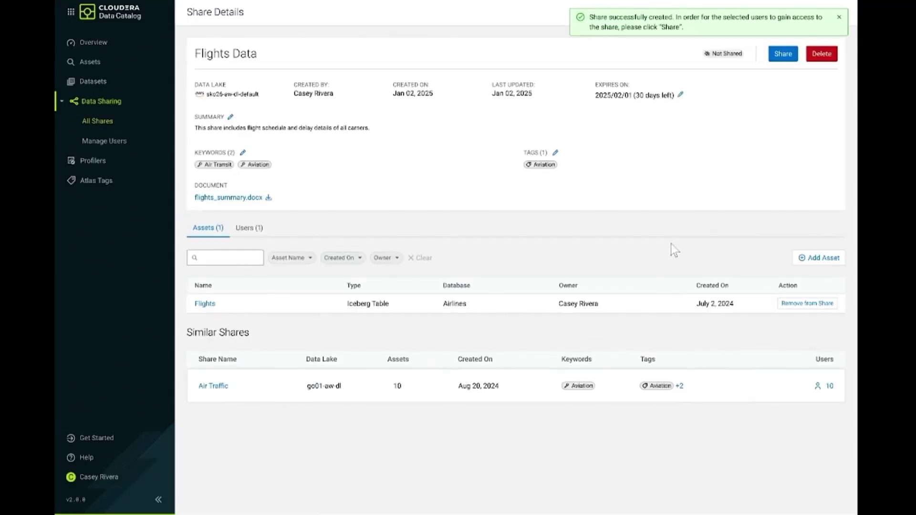
Publish the Flights Data share to its selected user and confirm the sharing.
{"action": "left_click", "coordinate": [783, 54]}
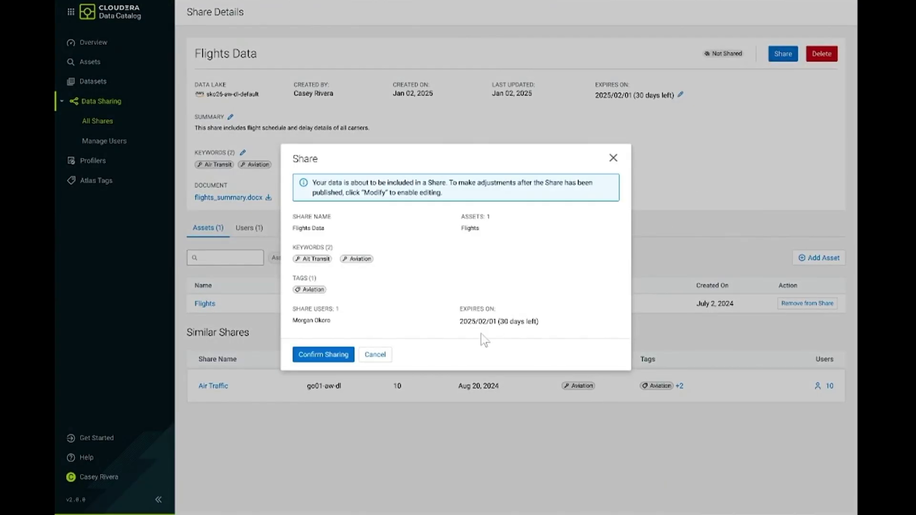
{"action": "left_click", "coordinate": [326, 356]}
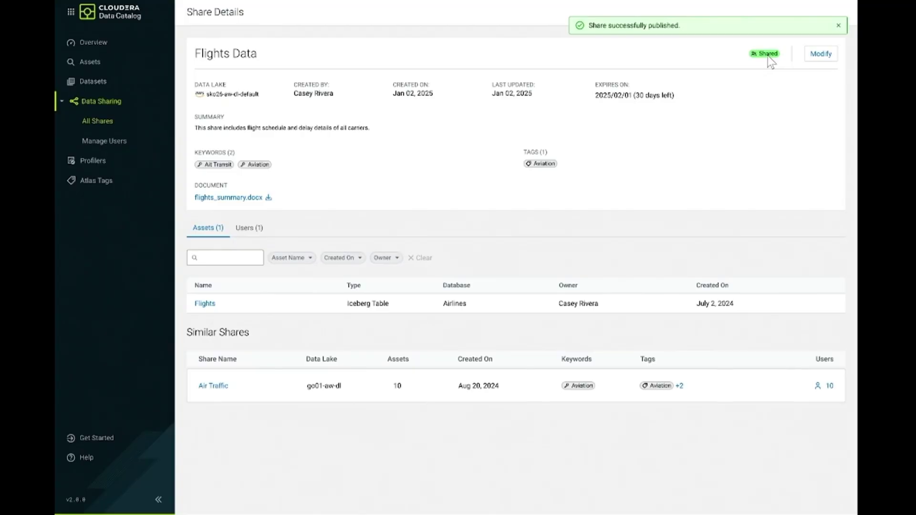
{"action": "mouse_move", "coordinate": [769, 60]}
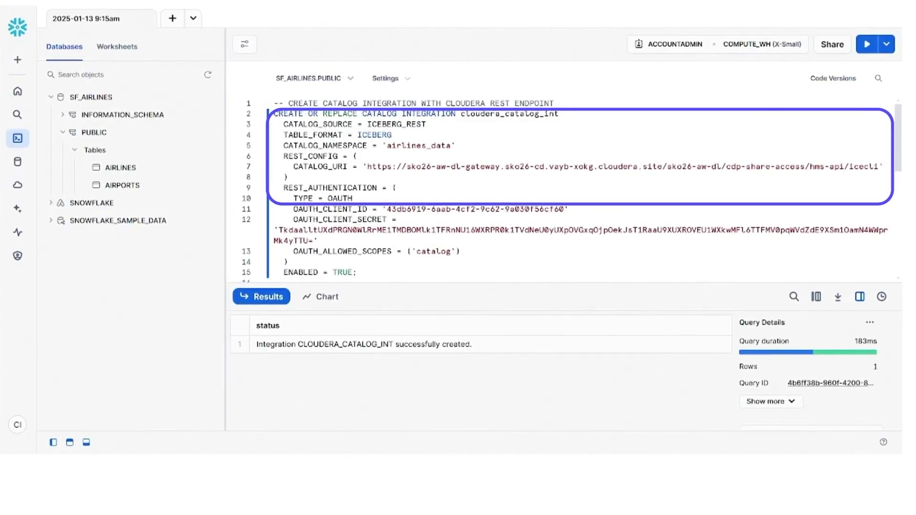
Switch to Snowflake, review the catalog integration and external volume script, and select the FLIGHTS_SHARE table in SF_AIRLINES.
{"action": "scroll", "coordinate": [573, 191], "scroll_direction": "down", "scroll_amount": 5}
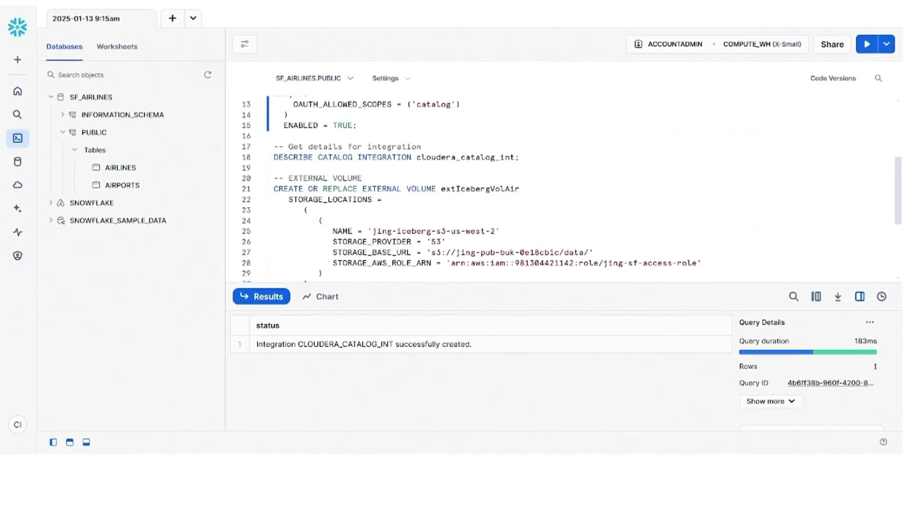
{"action": "scroll", "coordinate": [563, 186], "scroll_direction": "down", "scroll_amount": 2}
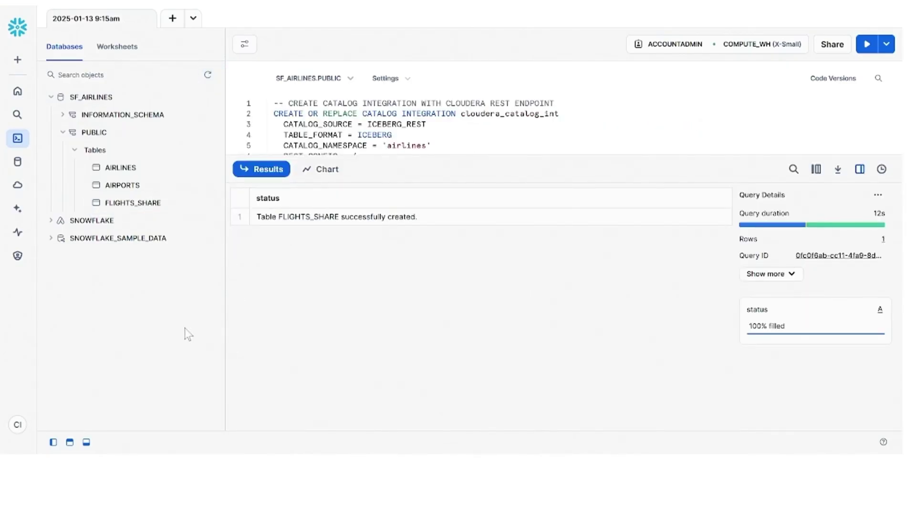
{"action": "left_click", "coordinate": [152, 205]}
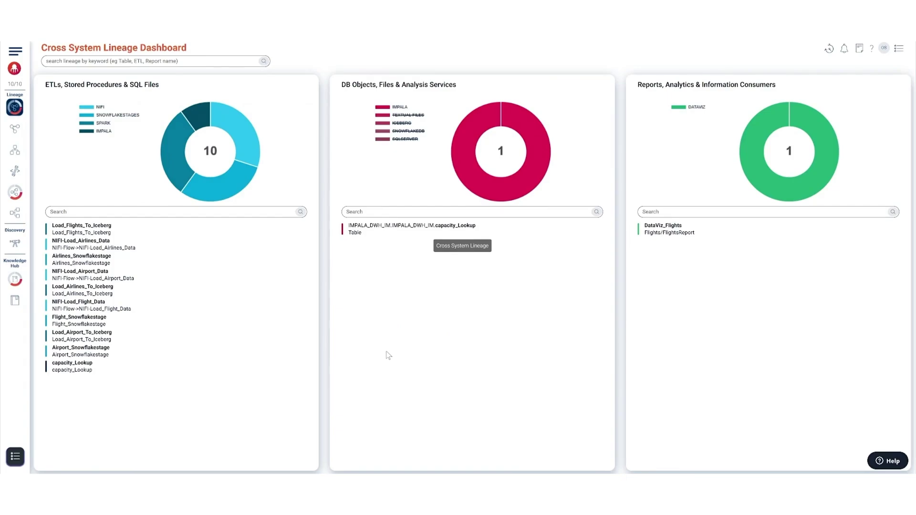
Switch to the Cross System Lineage Dashboard and open the cross-system lineage of the Impala capacity_Lookup table.
{"action": "mouse_move", "coordinate": [580, 231]}
{"action": "left_click", "coordinate": [584, 231]}
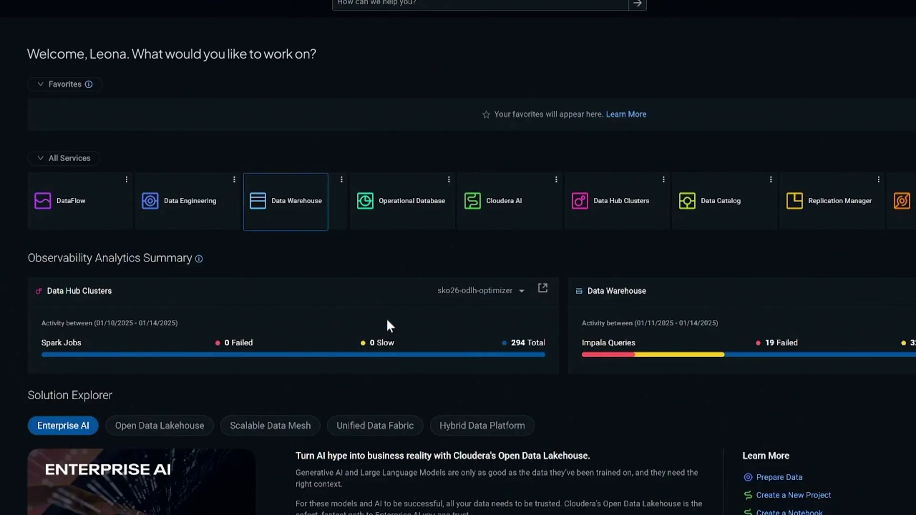
In Cloudera Data Warehouse's Trino editor, use the Assistant to generate SQL merging flights, airlines, airports and capacity_lookup with all unique columns and calculated airspeed.
{"action": "left_click", "coordinate": [291, 204]}
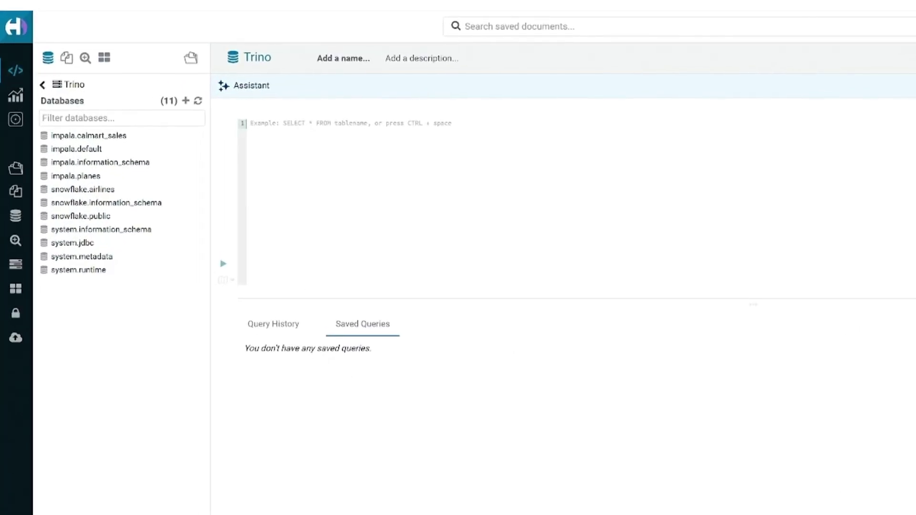
{"action": "left_click", "coordinate": [293, 85]}
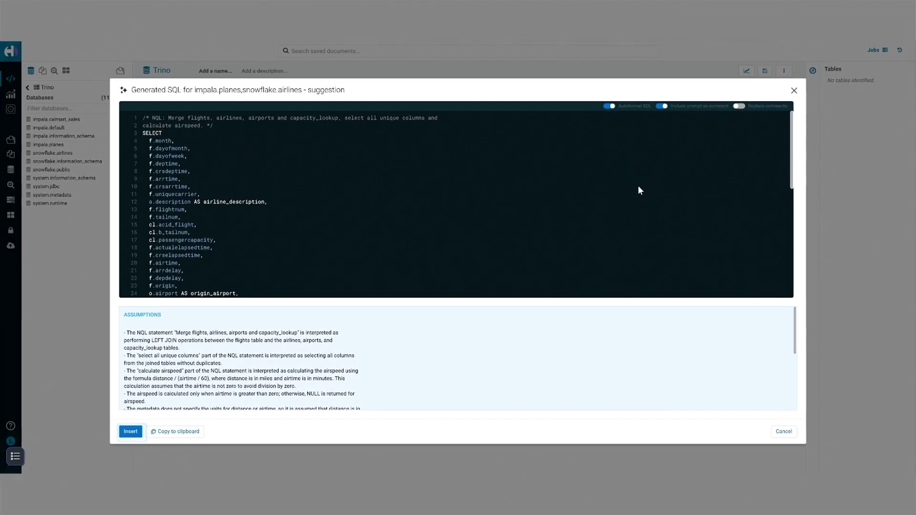
Review and insert the generated airspeed join SQL into the Trino editor, then run it and examine the result rows.
{"action": "scroll", "coordinate": [642, 189], "scroll_direction": "down", "scroll_amount": 1}
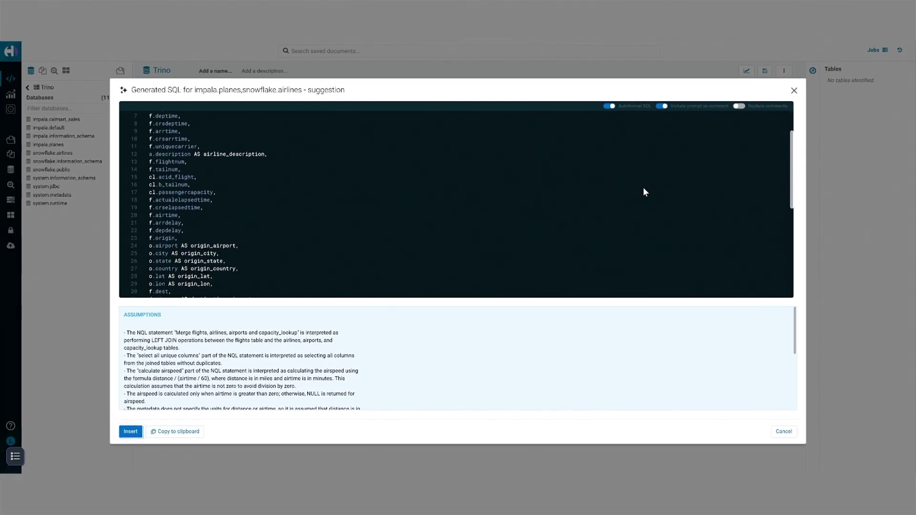
{"action": "scroll", "coordinate": [643, 188], "scroll_direction": "down", "scroll_amount": 1}
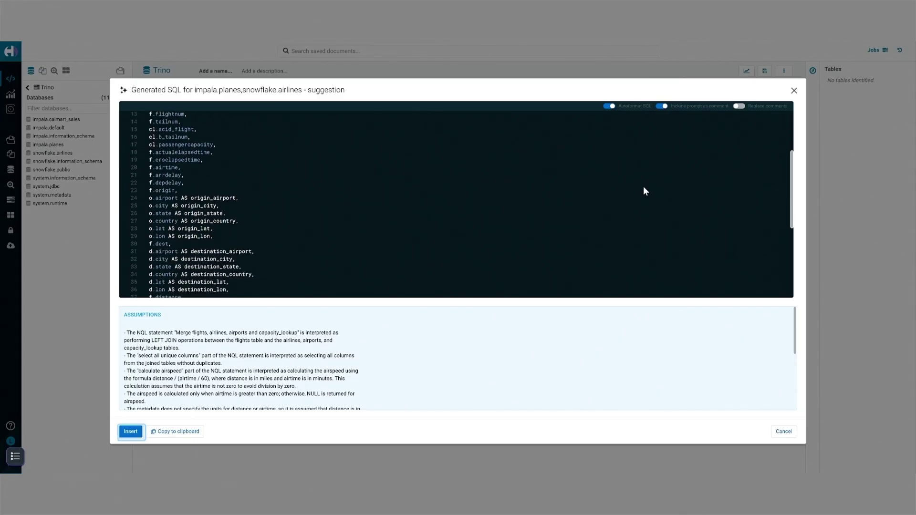
{"action": "scroll", "coordinate": [643, 187], "scroll_direction": "down", "scroll_amount": 1}
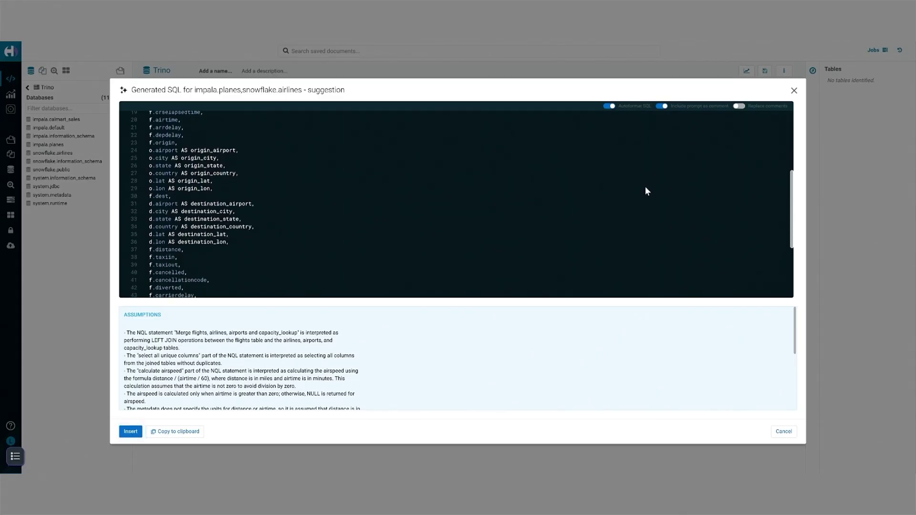
{"action": "scroll", "coordinate": [646, 191], "scroll_direction": "down", "scroll_amount": 1}
{"action": "scroll", "coordinate": [645, 190], "scroll_direction": "down", "scroll_amount": 2}
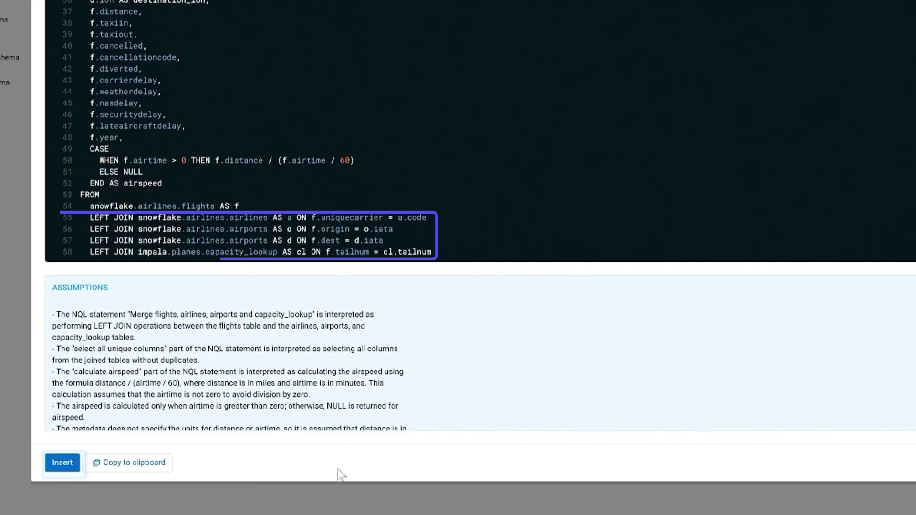
{"action": "left_click", "coordinate": [61, 463]}
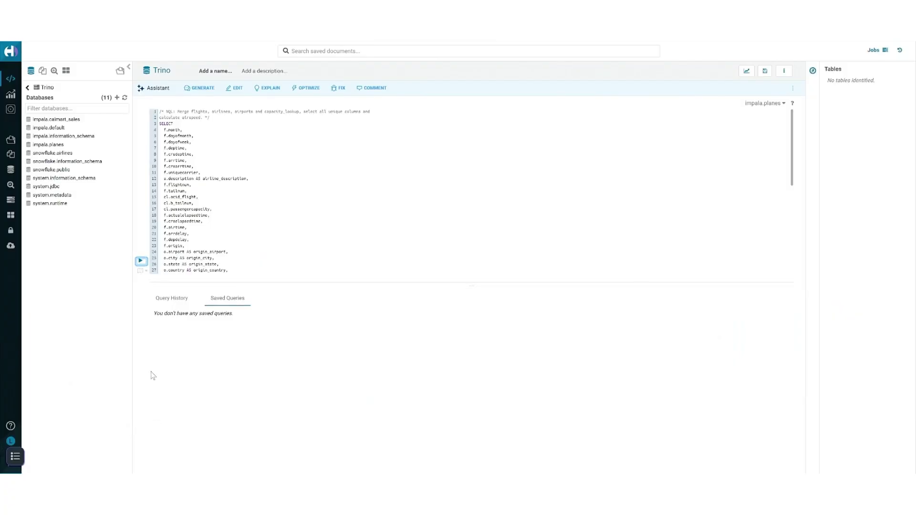
{"action": "left_click", "coordinate": [139, 262]}
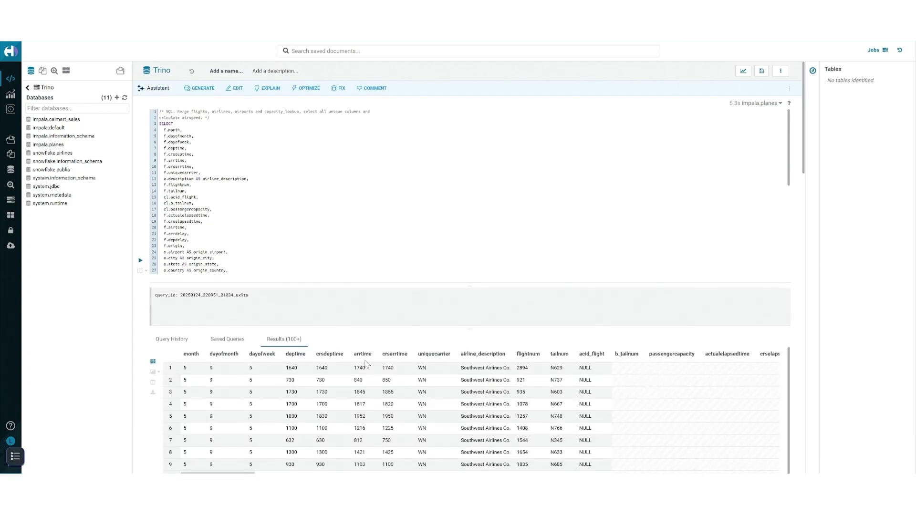
{"action": "scroll", "coordinate": [801, 380], "scroll_direction": "down", "scroll_amount": 5}
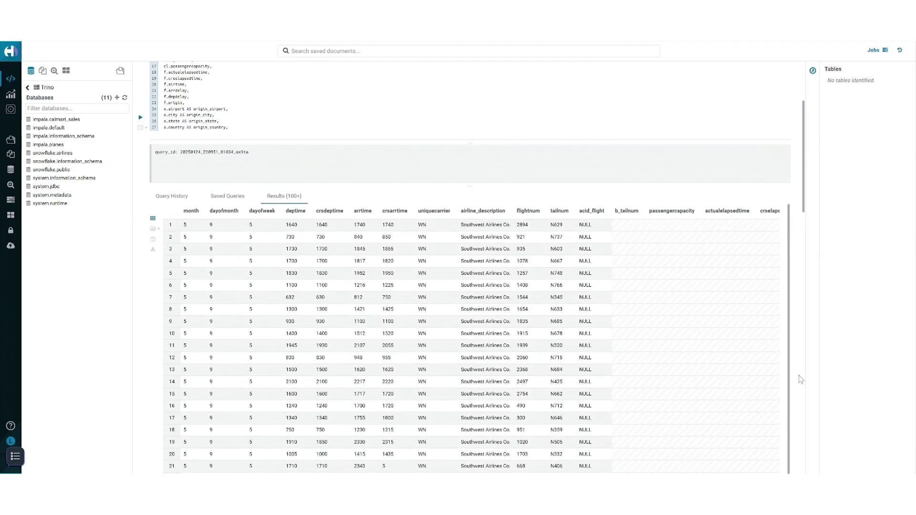
{"action": "scroll", "coordinate": [801, 380], "scroll_direction": "down", "scroll_amount": 2}
{"action": "scroll", "coordinate": [801, 380], "scroll_direction": "down", "scroll_amount": 2}
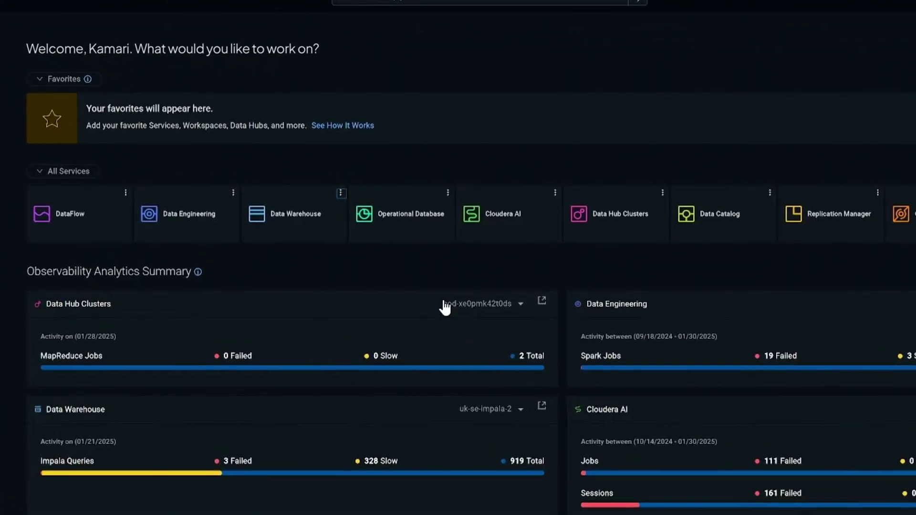
In Cloudera Data Visualization, ask "Which airports are most delayed?" of the flight data and create a dashboard from the answer chart.
{"action": "left_click", "coordinate": [340, 194]}
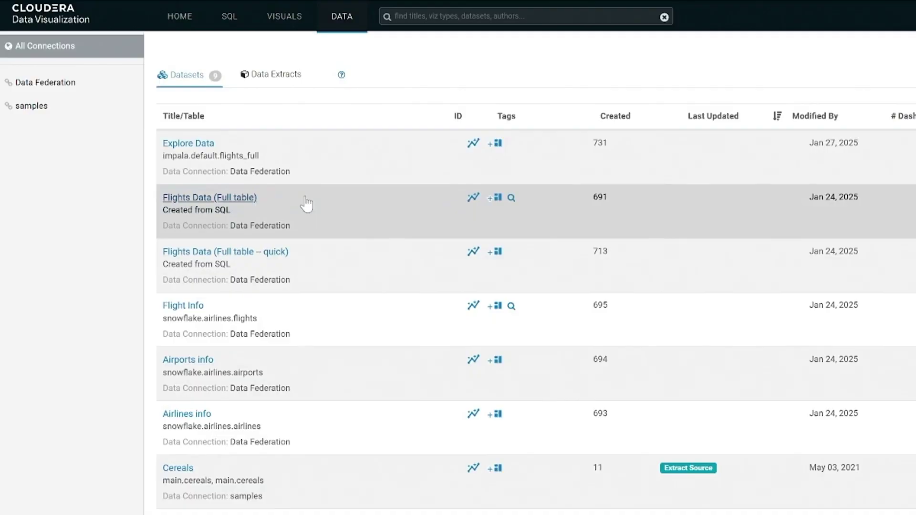
{"action": "left_click", "coordinate": [305, 199]}
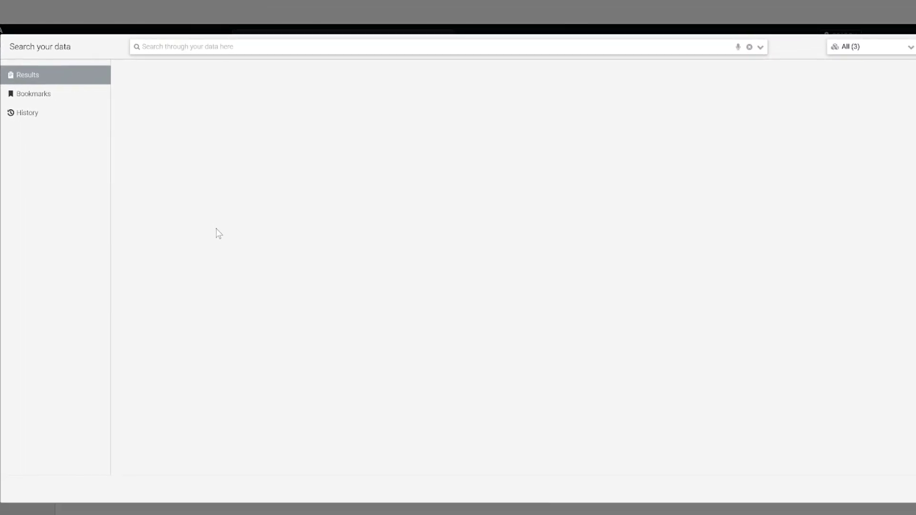
{"action": "left_click", "coordinate": [154, 48]}
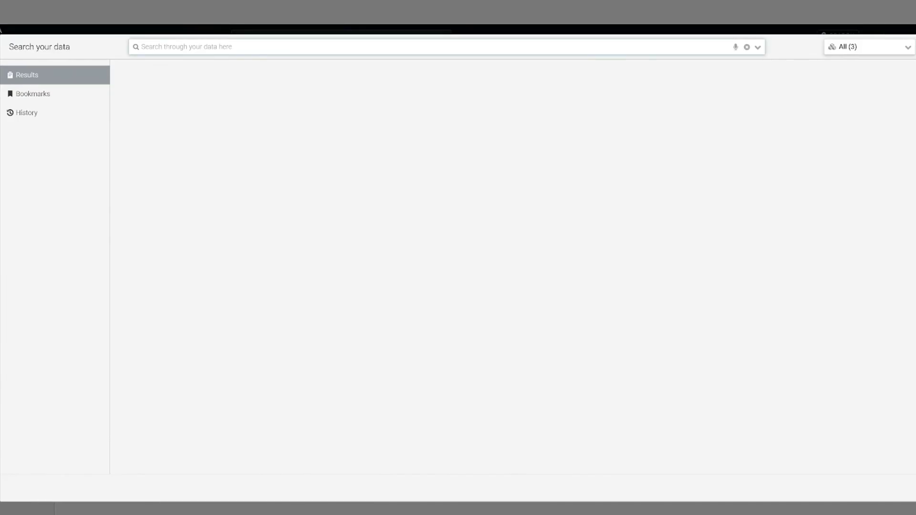
{"action": "type", "text": "Which airports are most delayed?"}
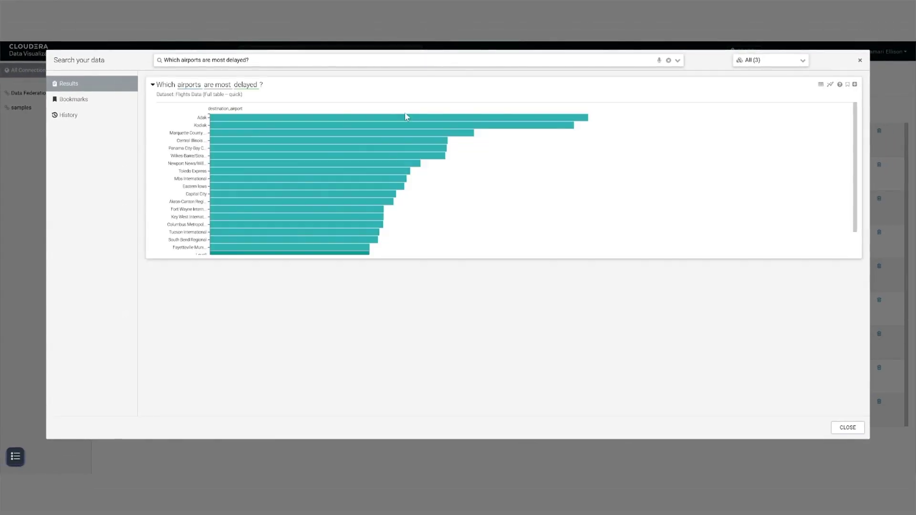
{"action": "left_click", "coordinate": [828, 86]}
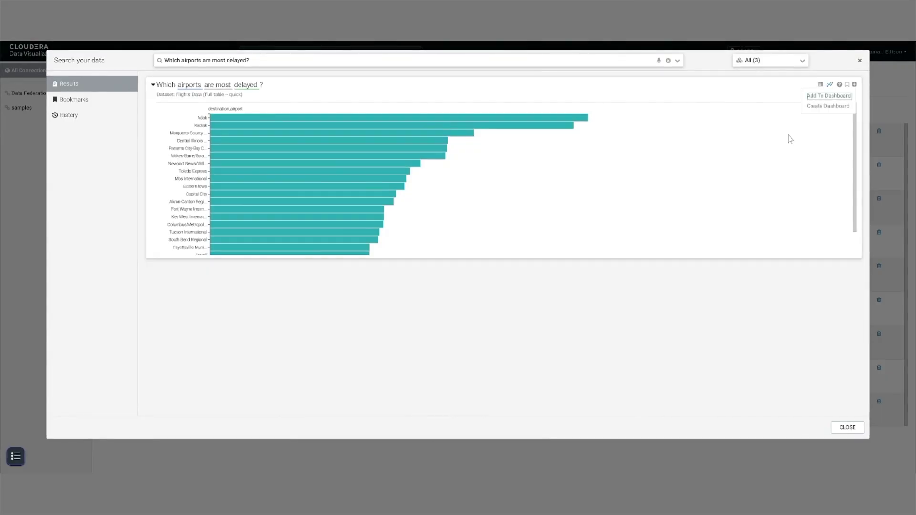
{"action": "left_click", "coordinate": [826, 106]}
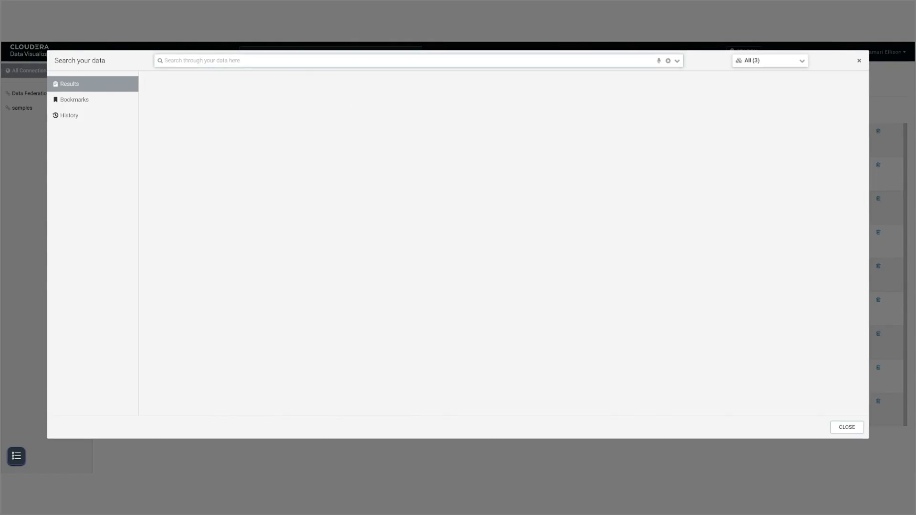
Ask "Which airlines are most delayed?" of the flight data and add the answer chart to Sheet 1 of the Flight Delay Analysis dashboard.
{"action": "type", "text": "Which airlines are most delayed?"}
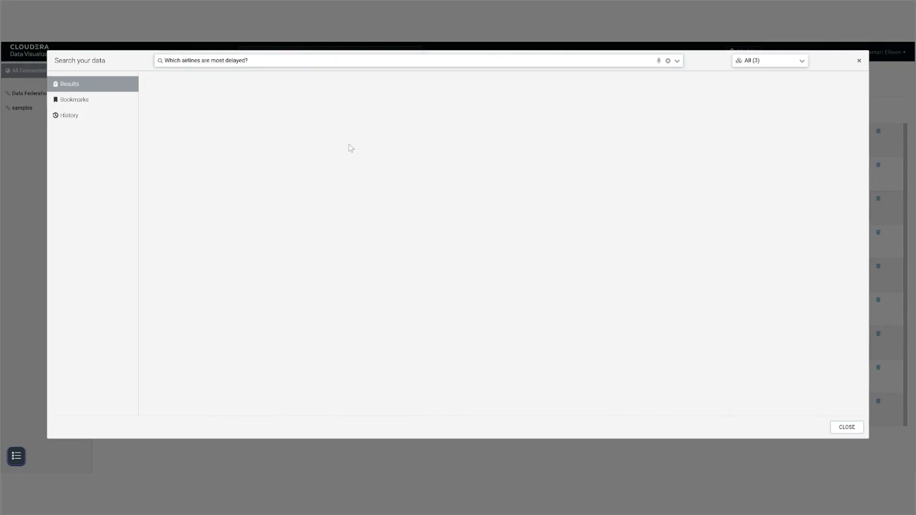
{"action": "key", "text": "Return"}
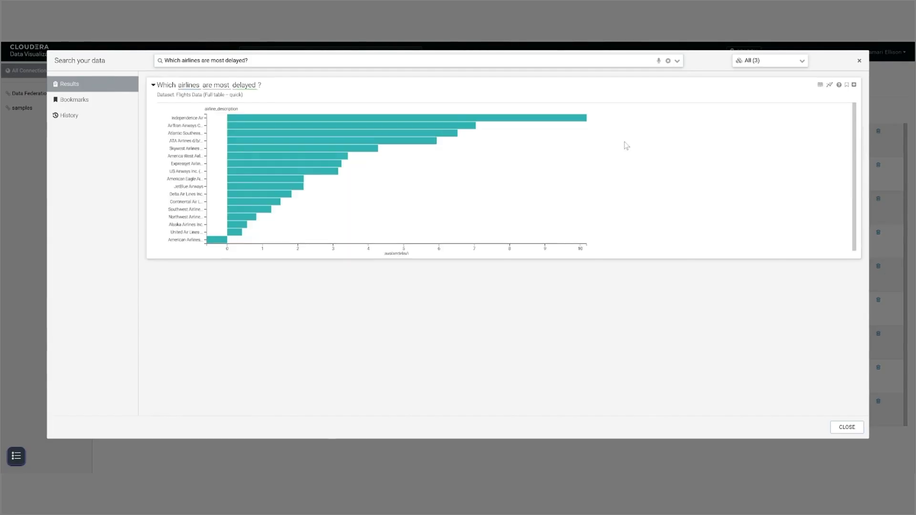
{"action": "left_click", "coordinate": [831, 86]}
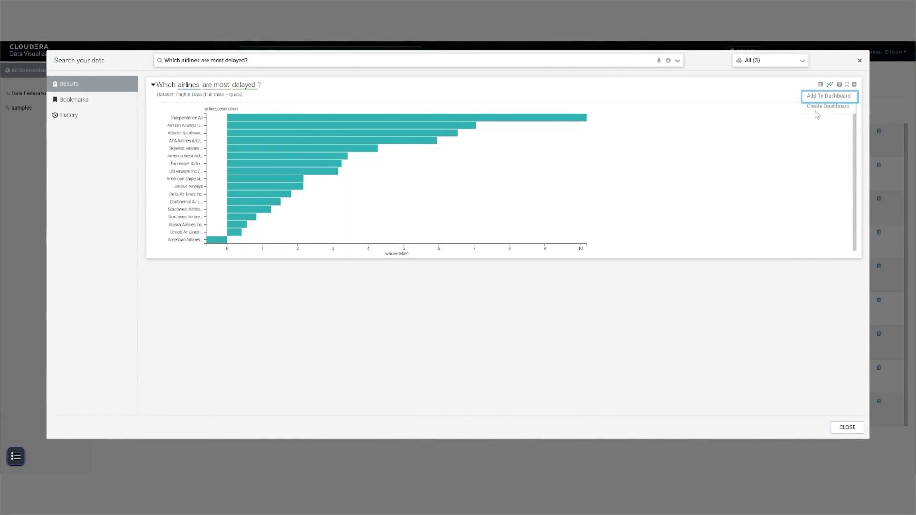
{"action": "left_click", "coordinate": [816, 97]}
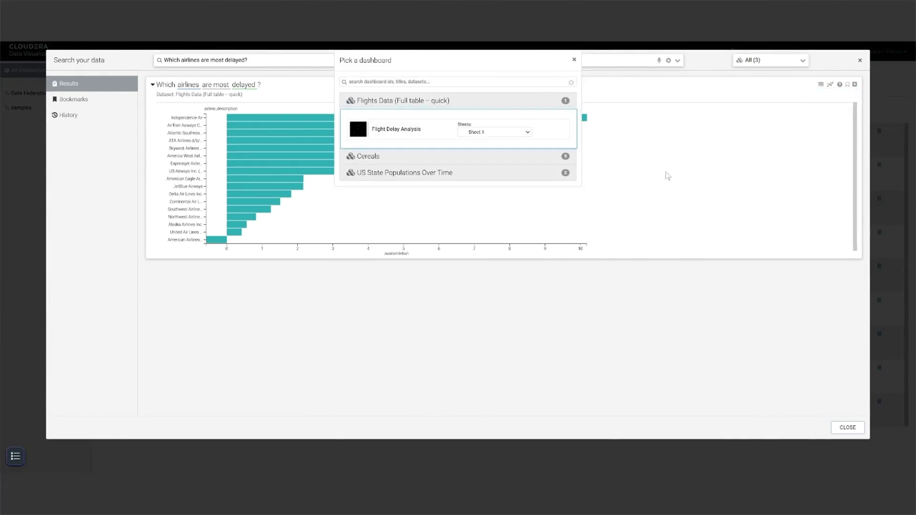
{"action": "left_click", "coordinate": [390, 134]}
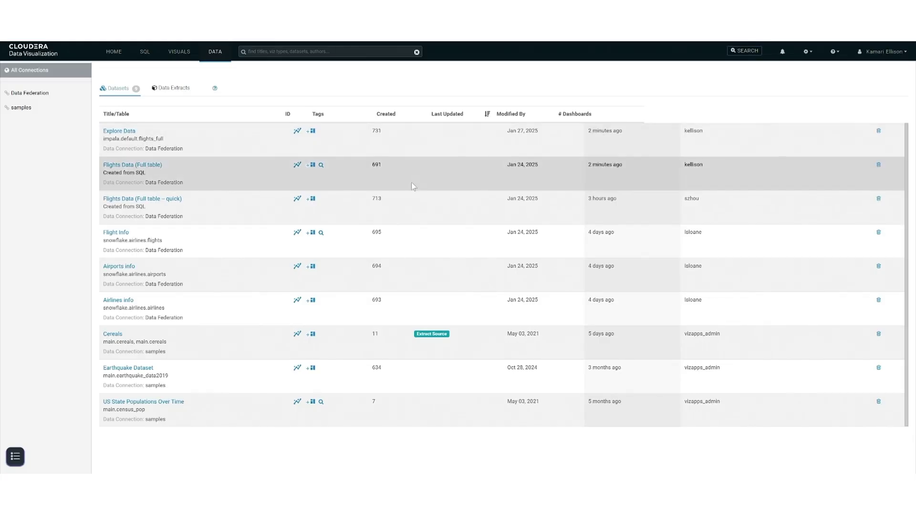
Open the Flight Delay Analysis dashboard and examine its map, delay averages, airport and airline charts, trend line and details table.
{"action": "left_click", "coordinate": [181, 54]}
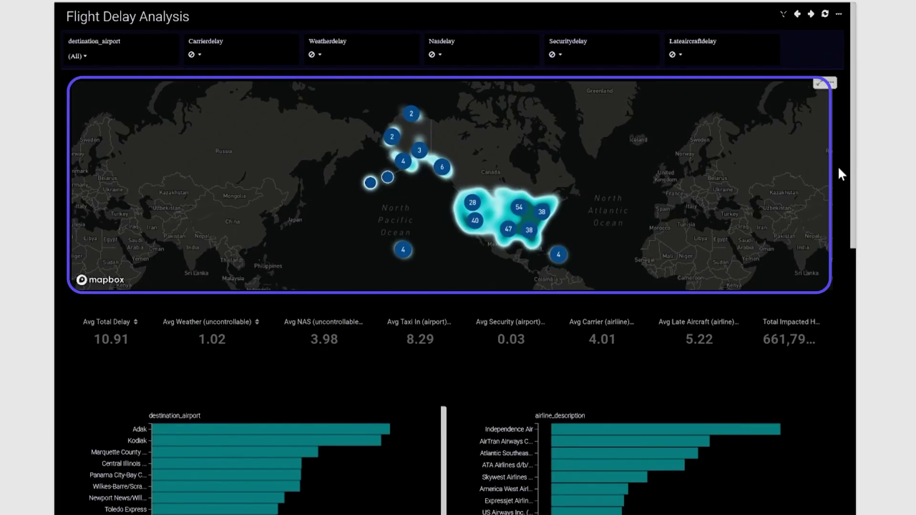
{"action": "scroll", "coordinate": [840, 175], "scroll_direction": "down", "scroll_amount": 3}
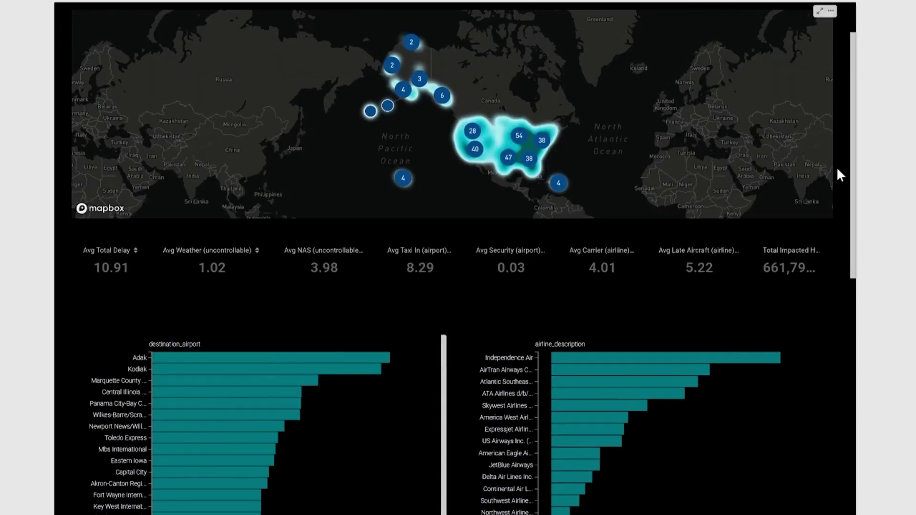
{"action": "scroll", "coordinate": [838, 170], "scroll_direction": "down", "scroll_amount": 3}
{"action": "scroll", "coordinate": [837, 170], "scroll_direction": "down", "scroll_amount": 3}
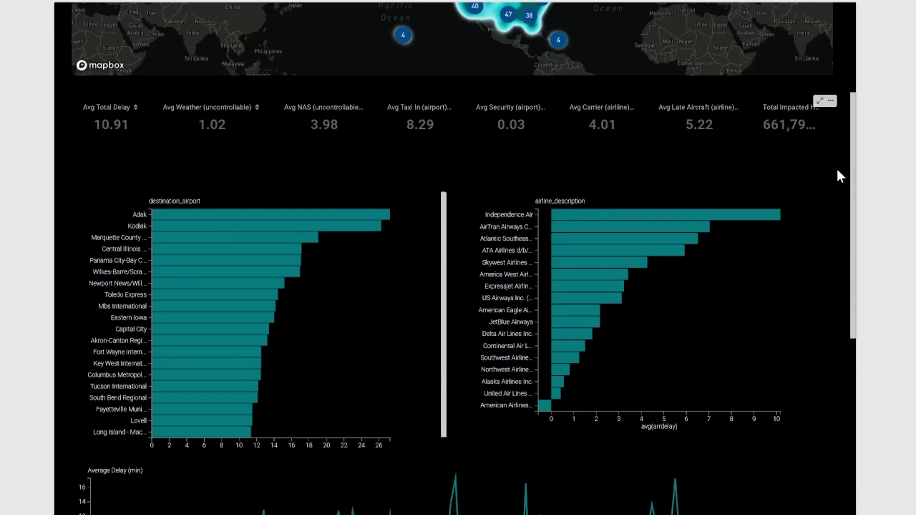
{"action": "scroll", "coordinate": [840, 175], "scroll_direction": "down", "scroll_amount": 3}
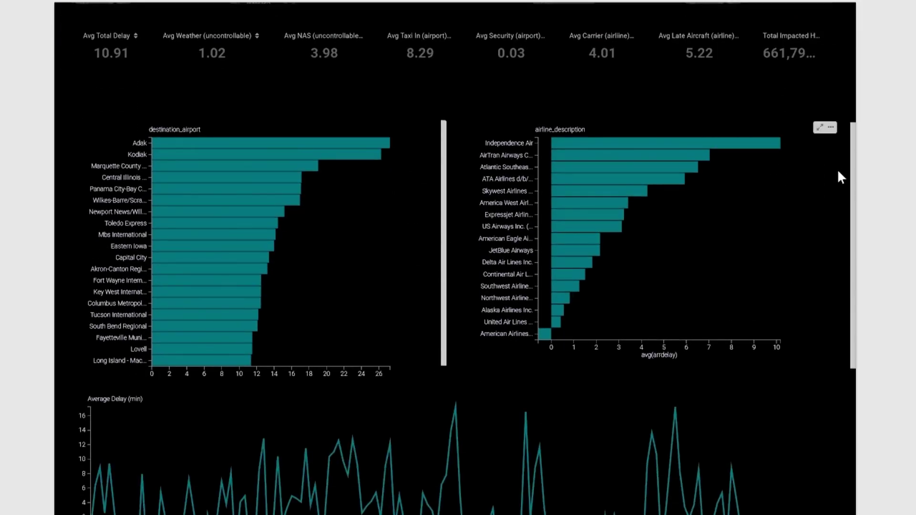
{"action": "scroll", "coordinate": [840, 176], "scroll_direction": "down", "scroll_amount": 3}
{"action": "scroll", "coordinate": [839, 177], "scroll_direction": "down", "scroll_amount": 3}
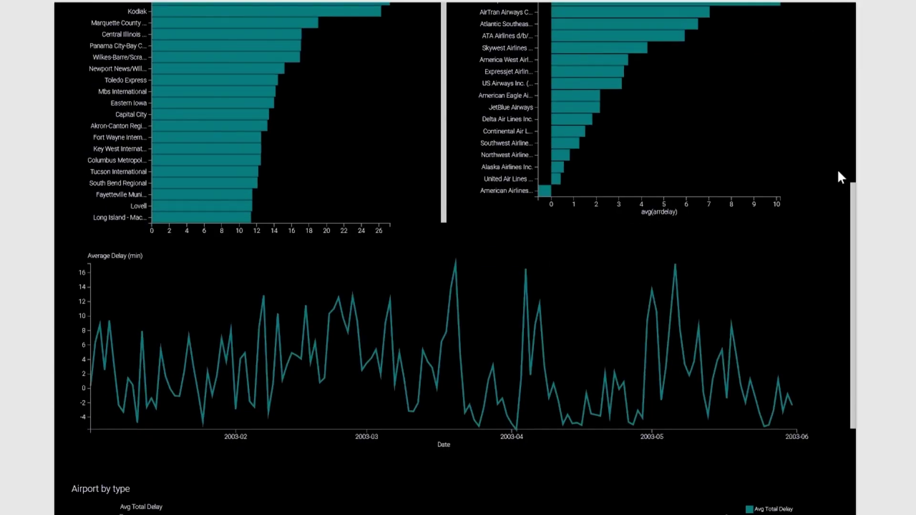
{"action": "scroll", "coordinate": [838, 173], "scroll_direction": "down", "scroll_amount": 3}
{"action": "scroll", "coordinate": [841, 178], "scroll_direction": "down", "scroll_amount": 3}
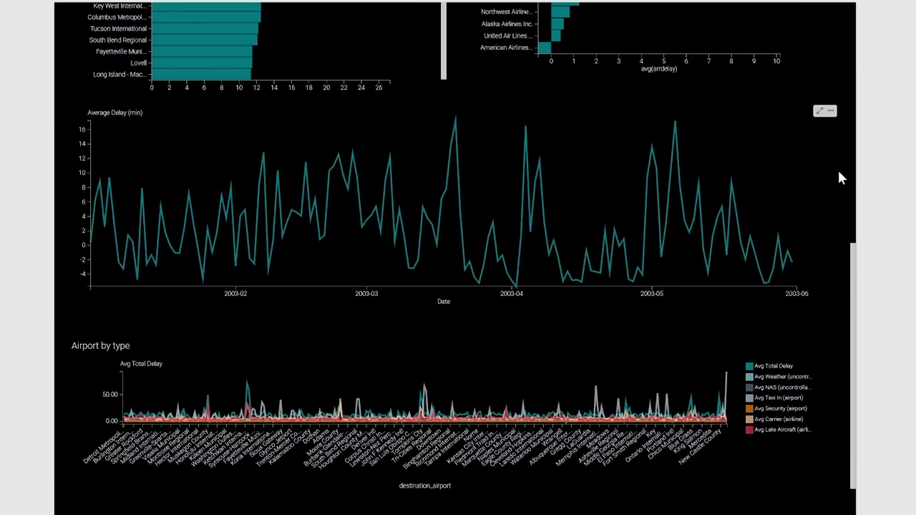
{"action": "scroll", "coordinate": [840, 171], "scroll_direction": "down", "scroll_amount": 3}
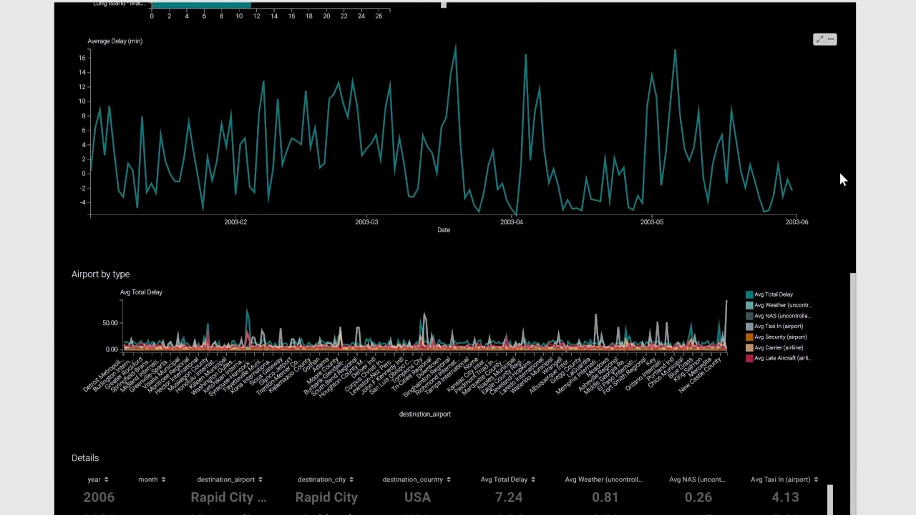
{"action": "scroll", "coordinate": [841, 178], "scroll_direction": "down", "scroll_amount": 3}
{"action": "scroll", "coordinate": [840, 178], "scroll_direction": "down", "scroll_amount": 3}
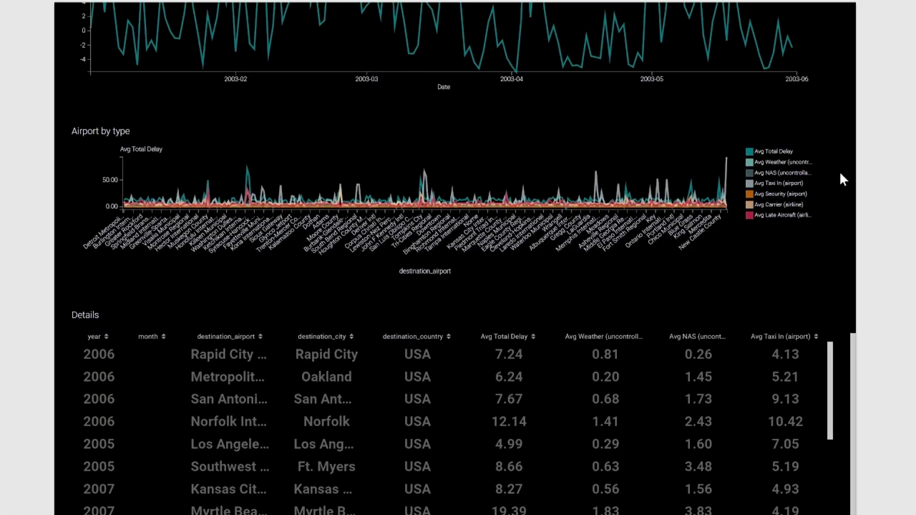
{"action": "scroll", "coordinate": [840, 173], "scroll_direction": "up", "scroll_amount": 9}
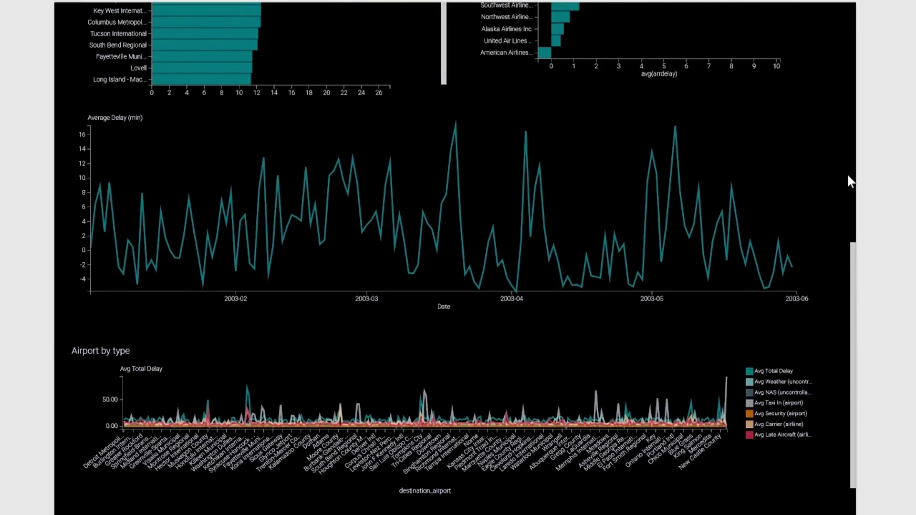
{"action": "scroll", "coordinate": [848, 179], "scroll_direction": "up", "scroll_amount": 20}
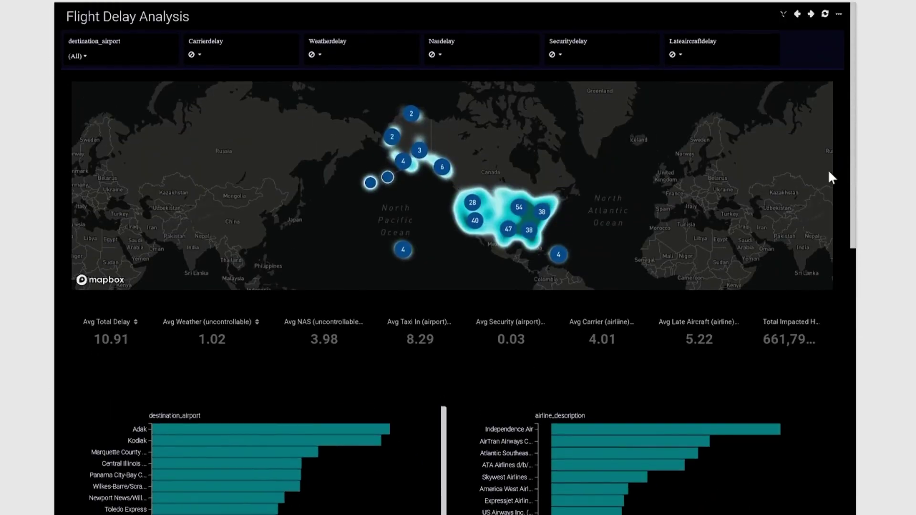
Filter the Flight Delay Analysis dashboard to the Adak destination airport from the map and examine its delay charts and yearly details.
{"action": "left_click", "coordinate": [389, 179]}
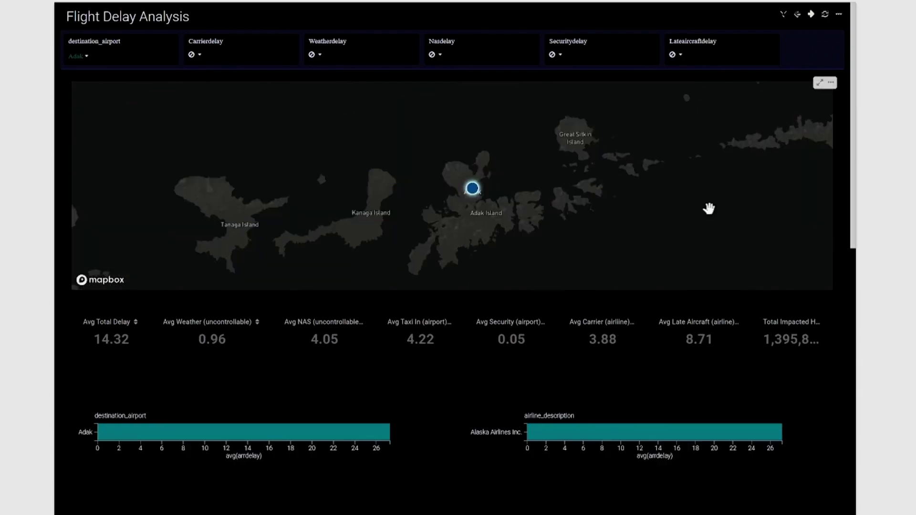
{"action": "scroll", "coordinate": [840, 236], "scroll_direction": "down", "scroll_amount": 3}
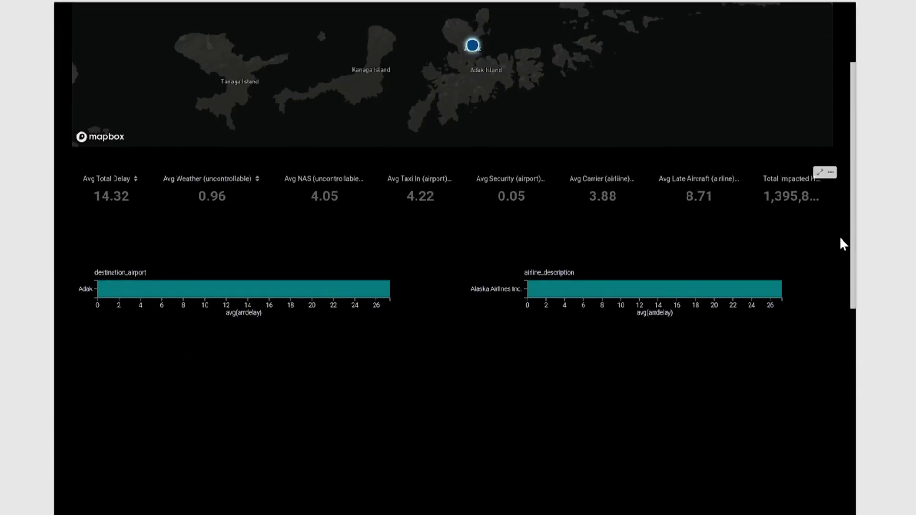
{"action": "scroll", "coordinate": [840, 238], "scroll_direction": "down", "scroll_amount": 3}
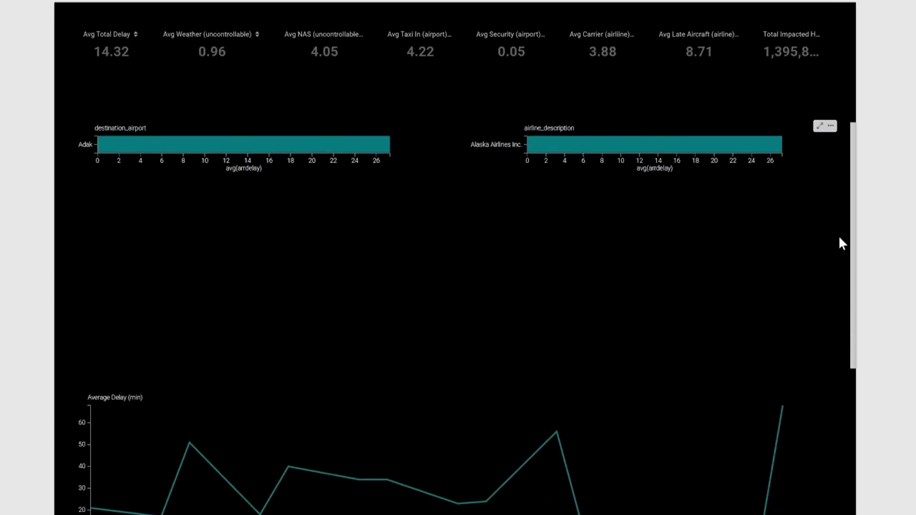
{"action": "scroll", "coordinate": [839, 239], "scroll_direction": "down", "scroll_amount": 5}
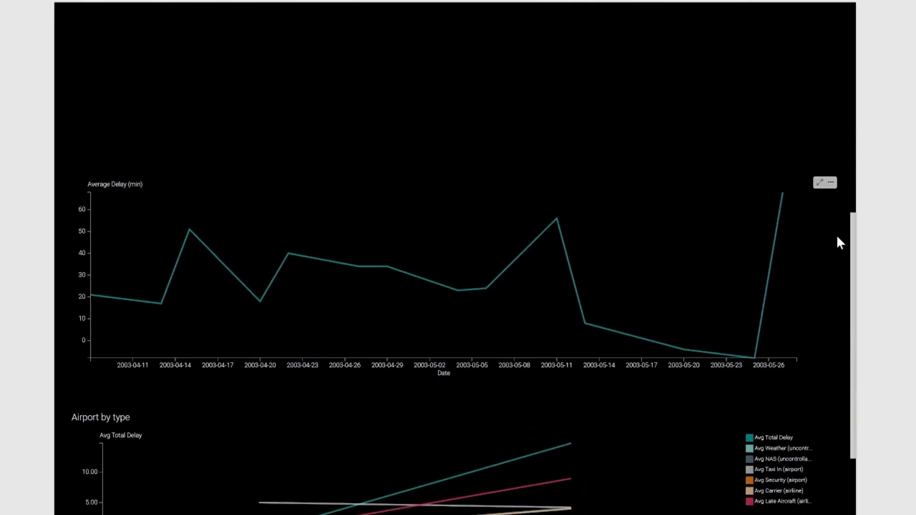
{"action": "scroll", "coordinate": [838, 238], "scroll_direction": "down", "scroll_amount": 6}
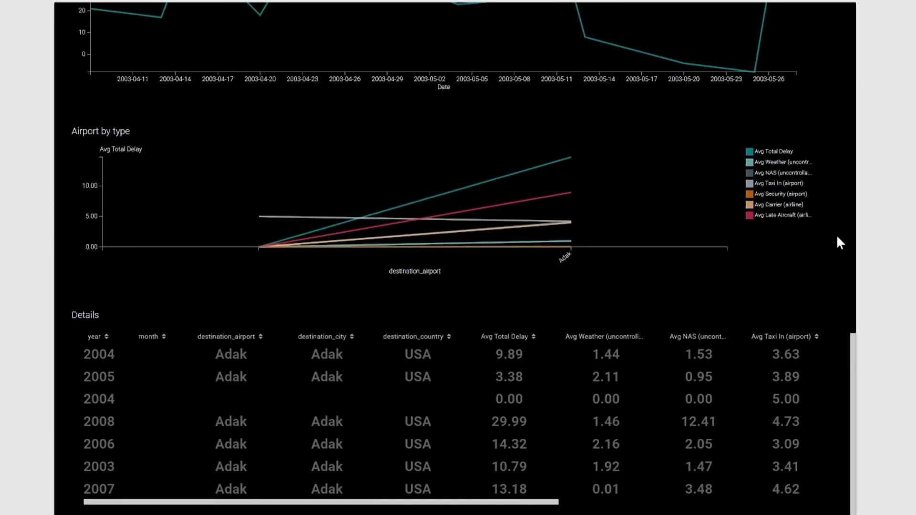
{"action": "scroll", "coordinate": [837, 238], "scroll_direction": "down", "scroll_amount": 1}
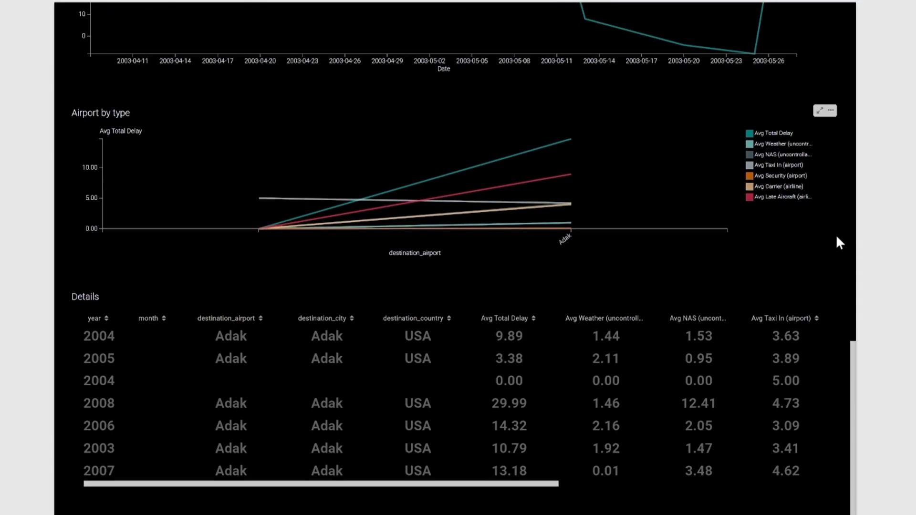
{"action": "scroll", "coordinate": [837, 237], "scroll_direction": "up", "scroll_amount": 12}
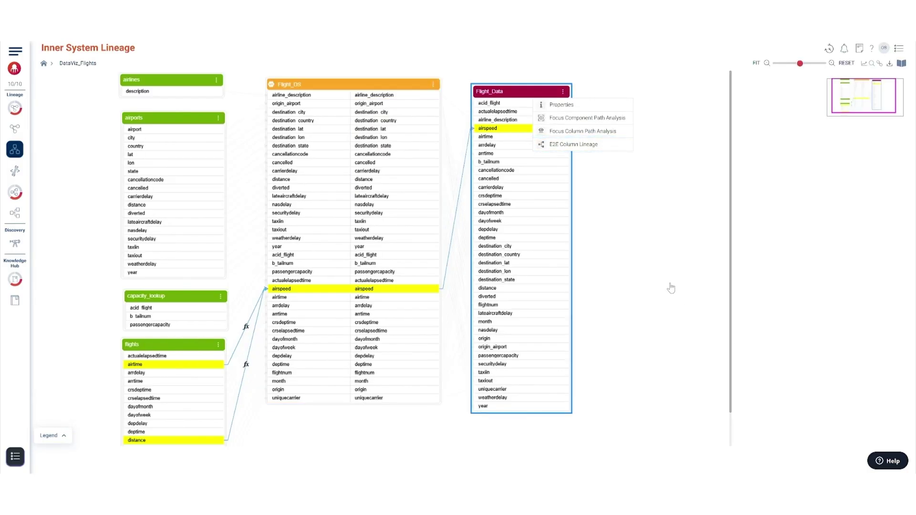
In the lineage tool, trace the end-to-end column lineage of Flight_Data's airspeed to its sources, and open the cross-system lineage of DataViz_Flights.
{"action": "left_click", "coordinate": [584, 146]}
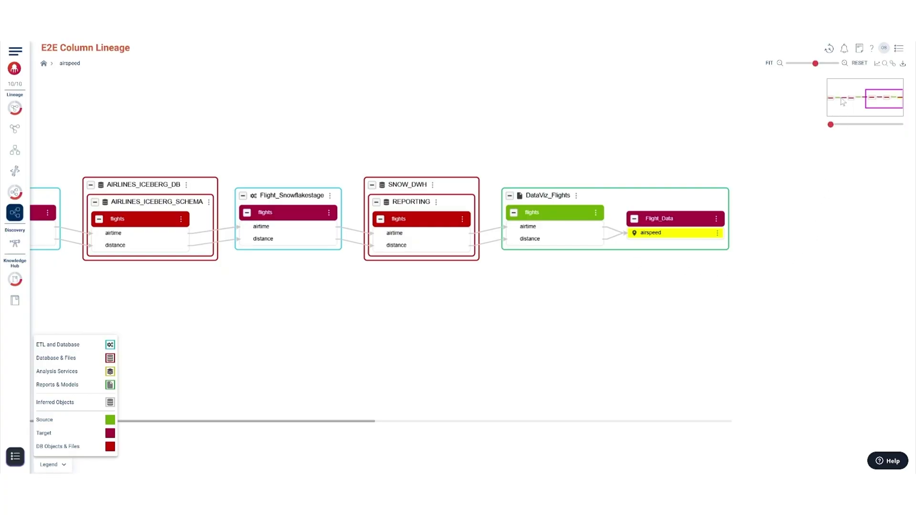
{"action": "left_click", "coordinate": [844, 104]}
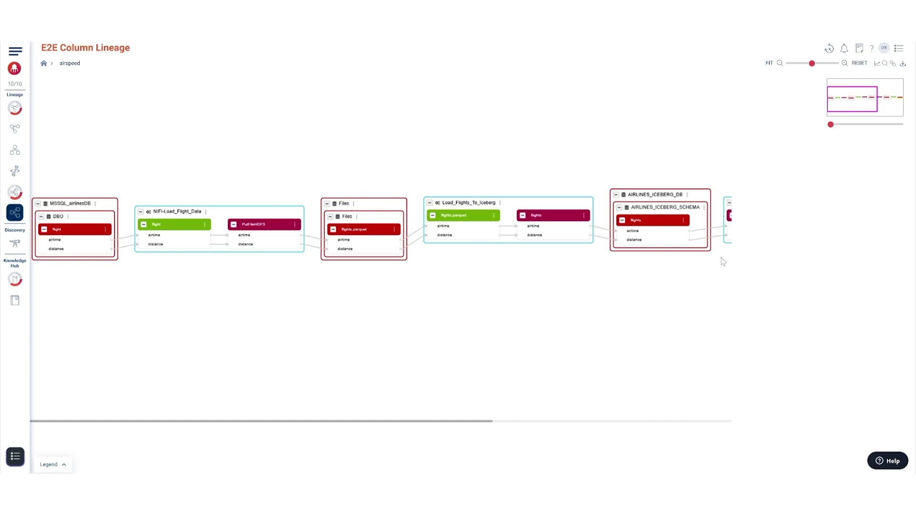
{"action": "left_click", "coordinate": [887, 106]}
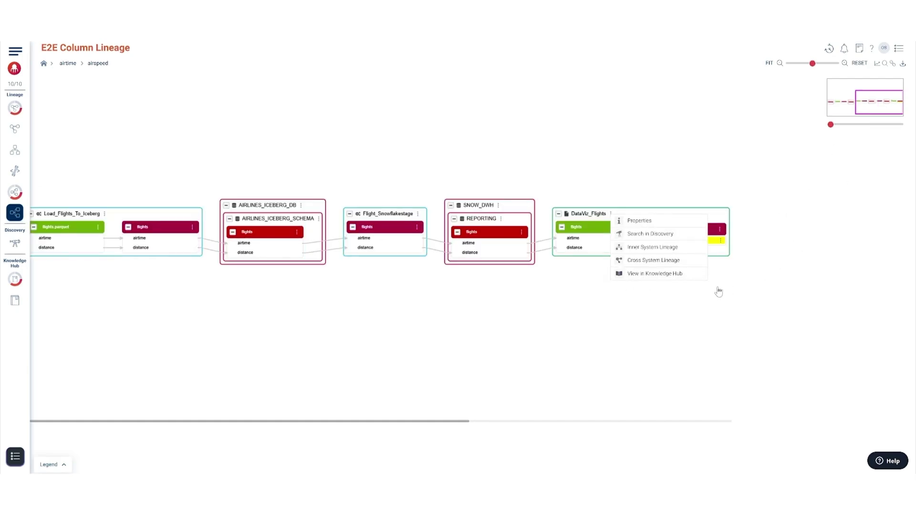
{"action": "left_click", "coordinate": [639, 263]}
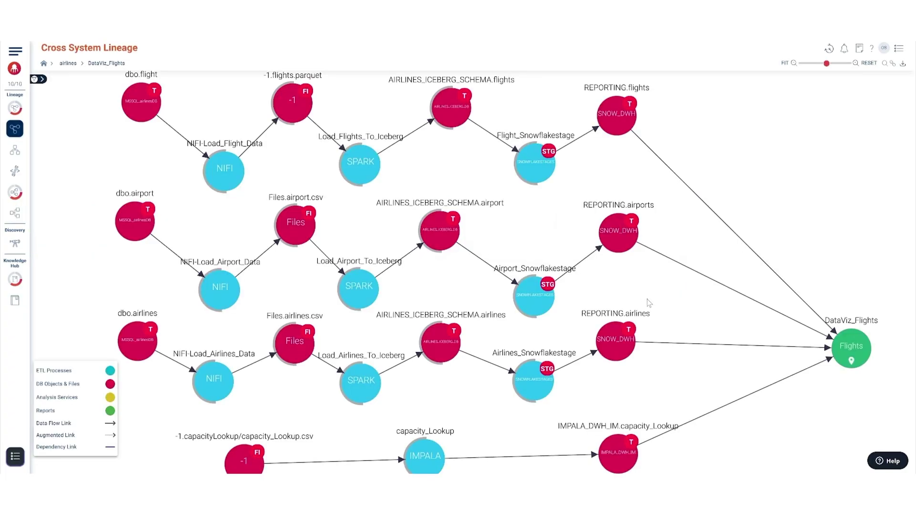